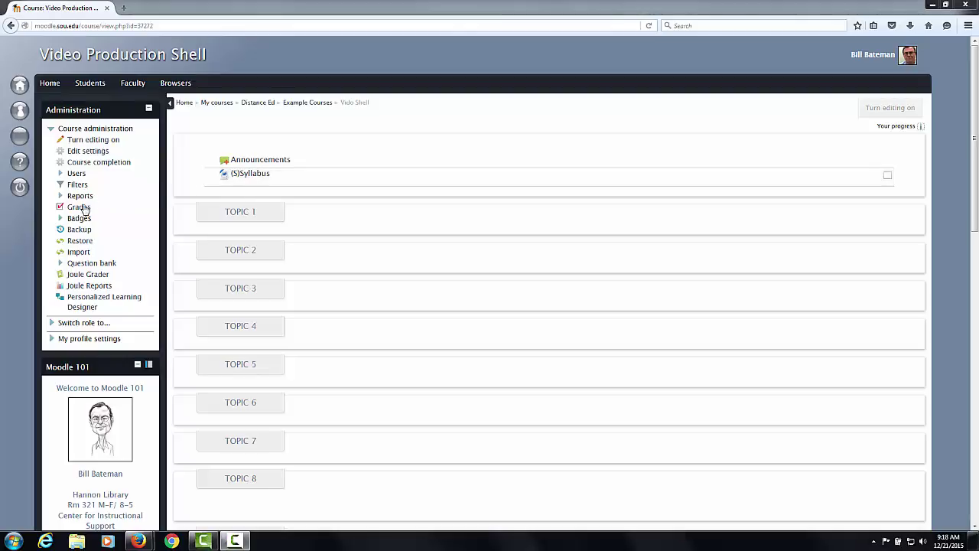
Create a grade category named "Homework (25%)" in the course's gradebook setup, keeping Natural aggregation.
{"action": "left_click", "coordinate": [79, 207]}
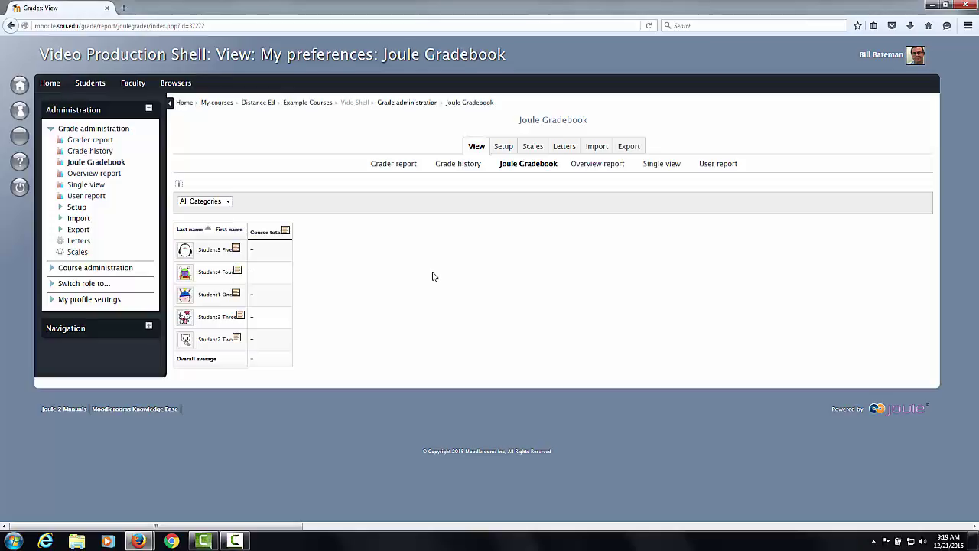
{"action": "left_click", "coordinate": [504, 147]}
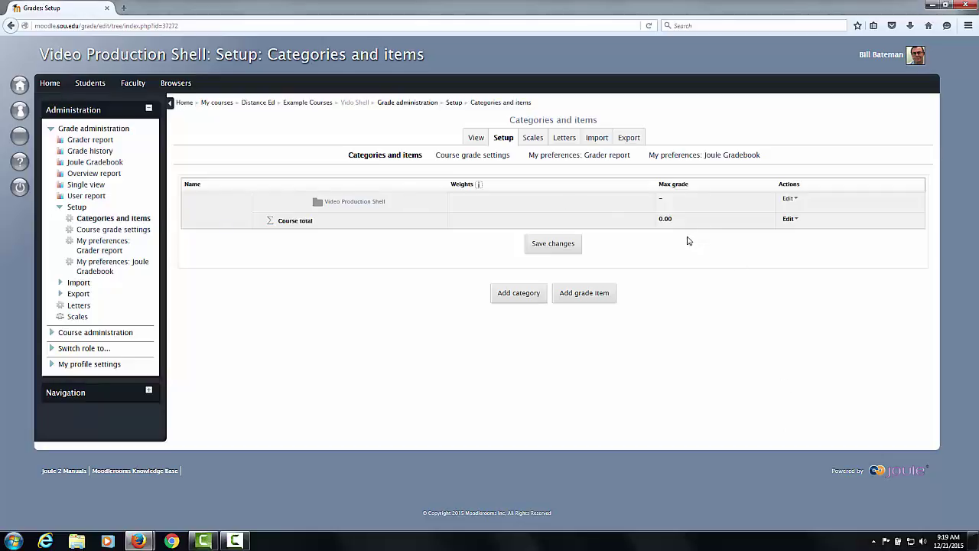
{"action": "left_click", "coordinate": [512, 298]}
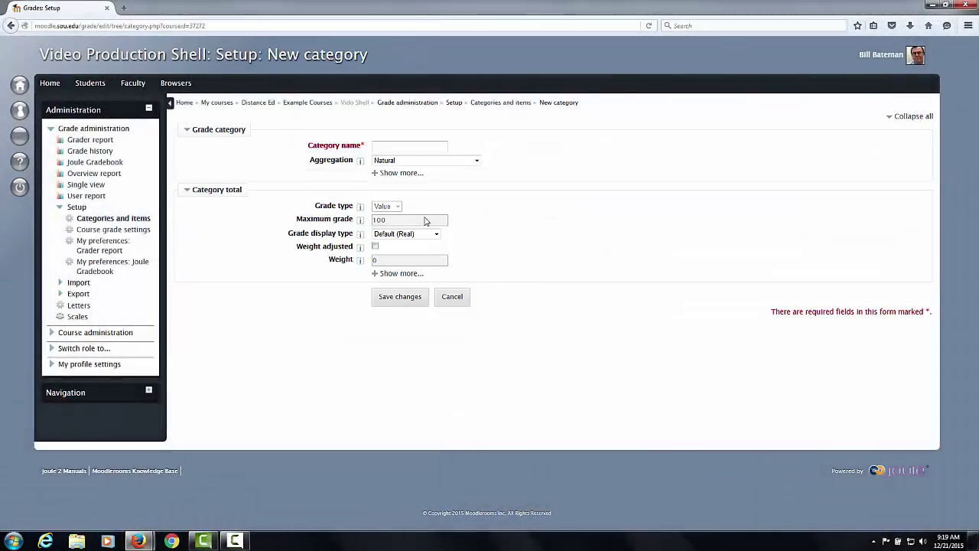
{"action": "left_click", "coordinate": [398, 150]}
{"action": "type", "text": "Homework (25%"}
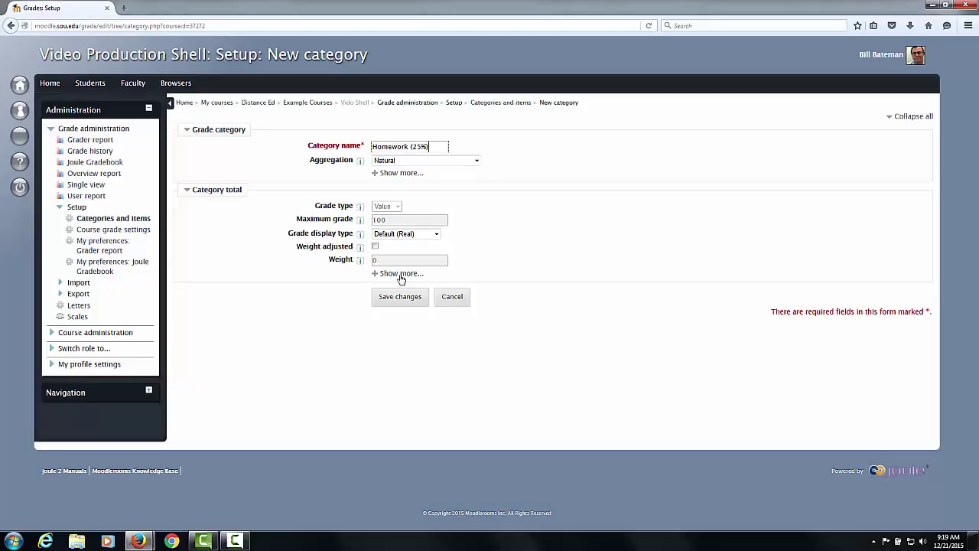
{"action": "left_click", "coordinate": [399, 303]}
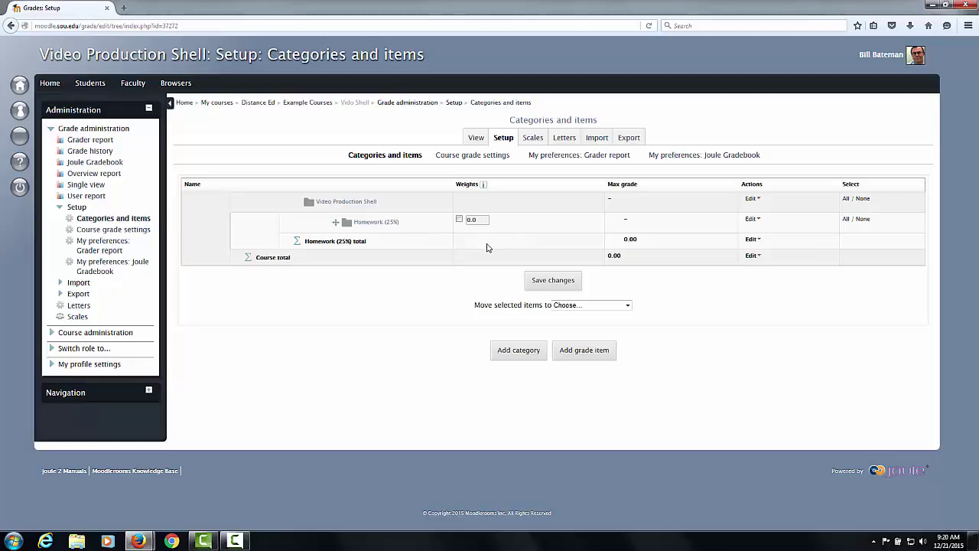
Add a second grade category named "Project (20%)" and save the gradebook setup.
{"action": "left_click", "coordinate": [517, 354]}
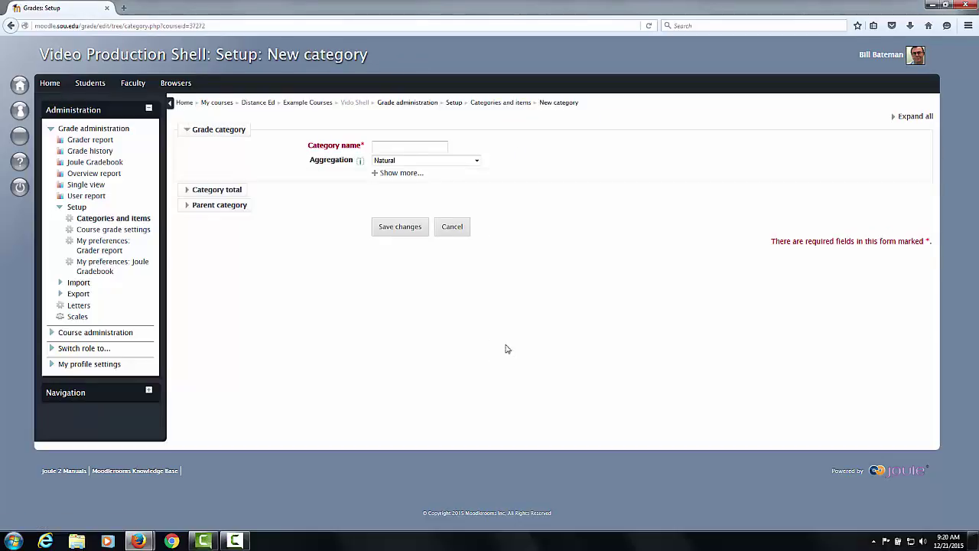
{"action": "left_click", "coordinate": [389, 146]}
{"action": "left_click", "coordinate": [400, 229]}
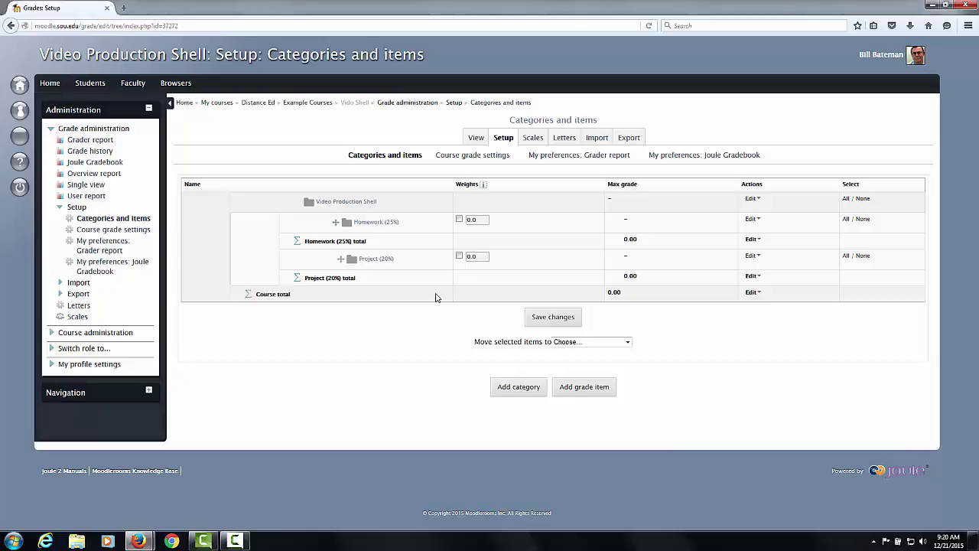
{"action": "left_click", "coordinate": [539, 324]}
Return to the Vido Shell course page, enable editing and start adding an Assignment activity to Topic 1.
{"action": "left_click", "coordinate": [353, 103]}
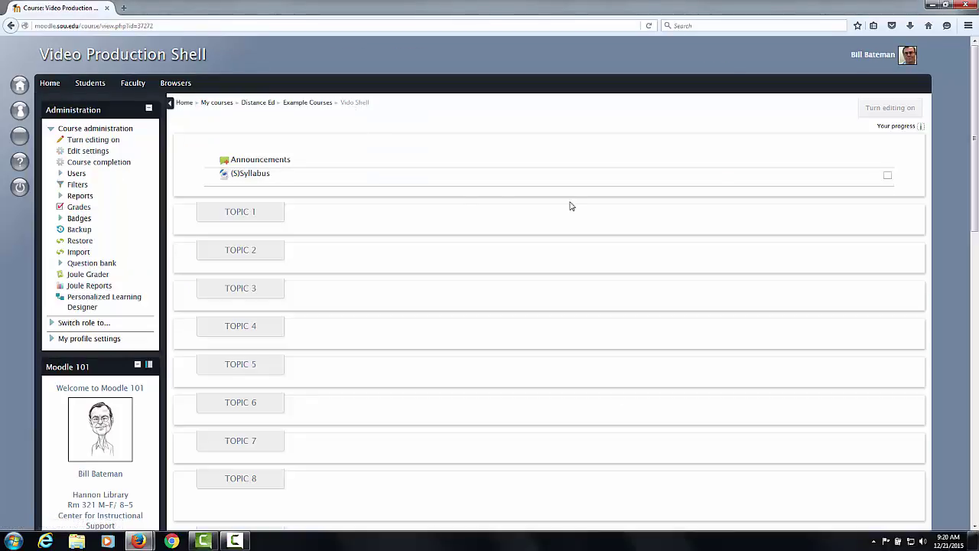
{"action": "left_click", "coordinate": [892, 110]}
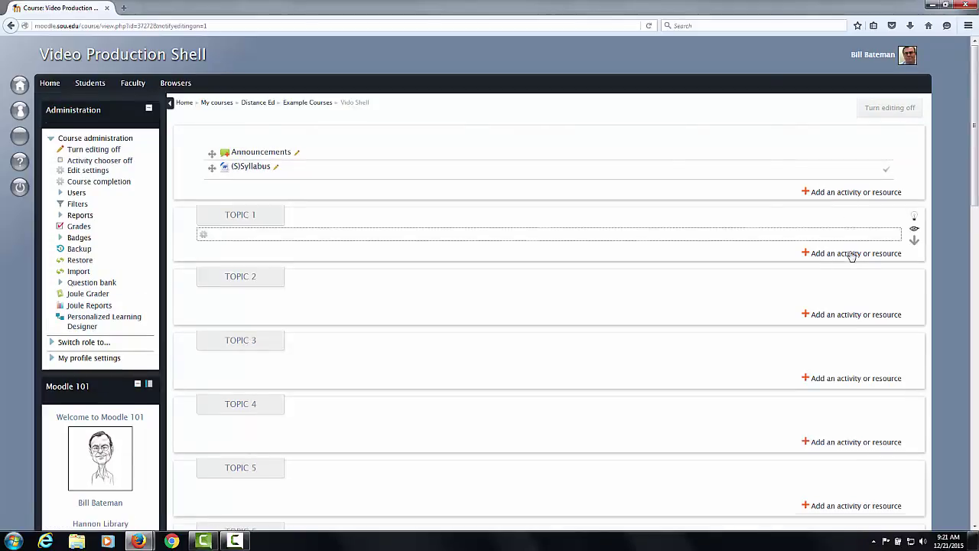
{"action": "left_click", "coordinate": [849, 254]}
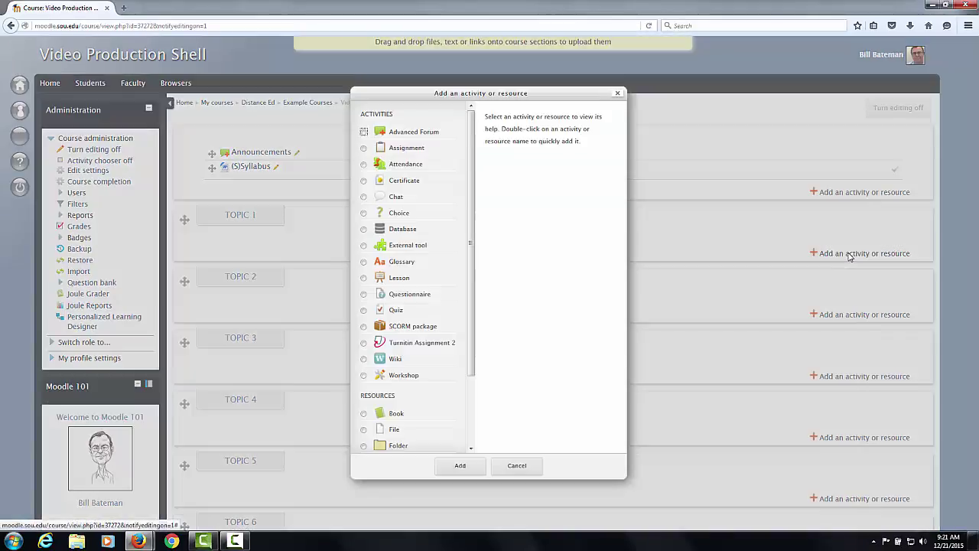
{"action": "left_click", "coordinate": [365, 148]}
{"action": "left_click", "coordinate": [460, 468]}
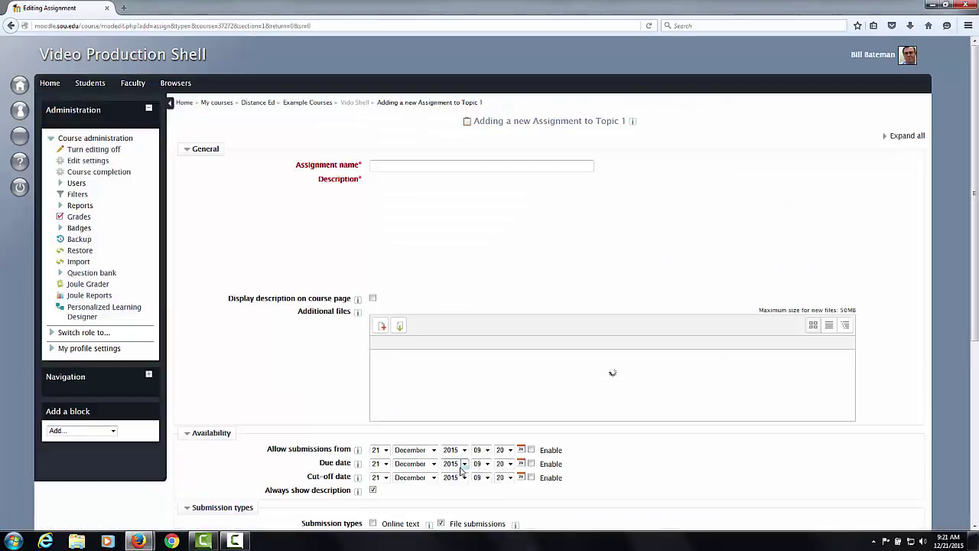
Name the assignment "Homework", enter "Hw" as its description and display the description on the course page.
{"action": "left_click", "coordinate": [390, 164]}
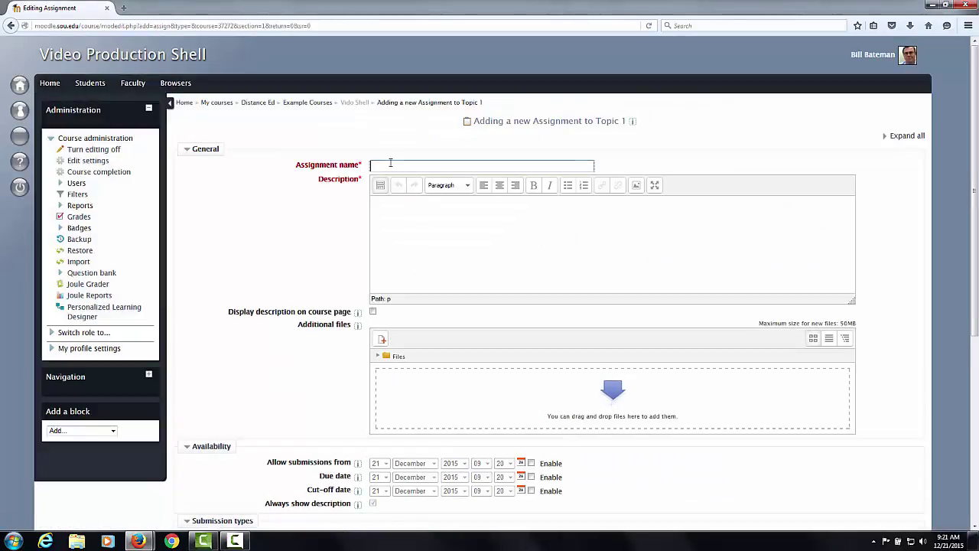
{"action": "type", "text": "Homework"}
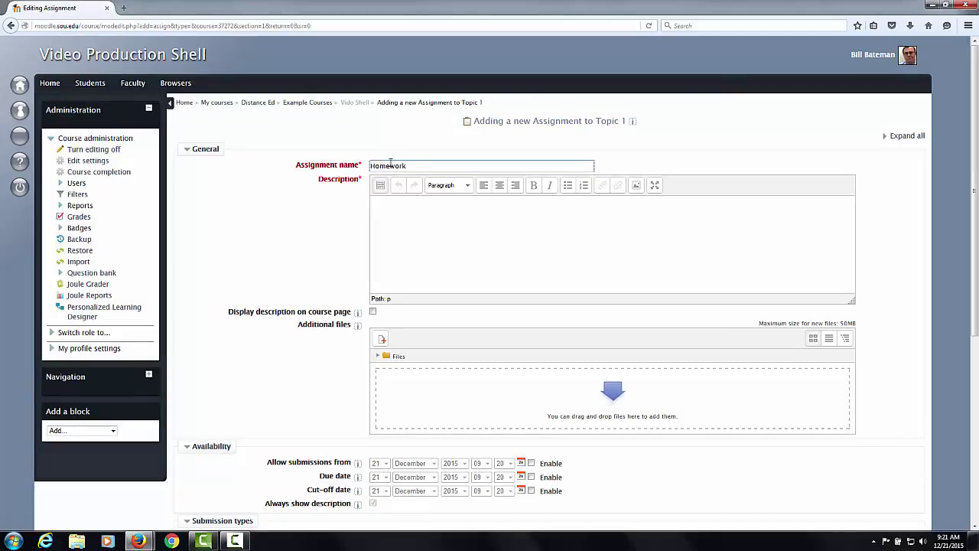
{"action": "left_click", "coordinate": [381, 207]}
{"action": "type", "text": "Ho"}
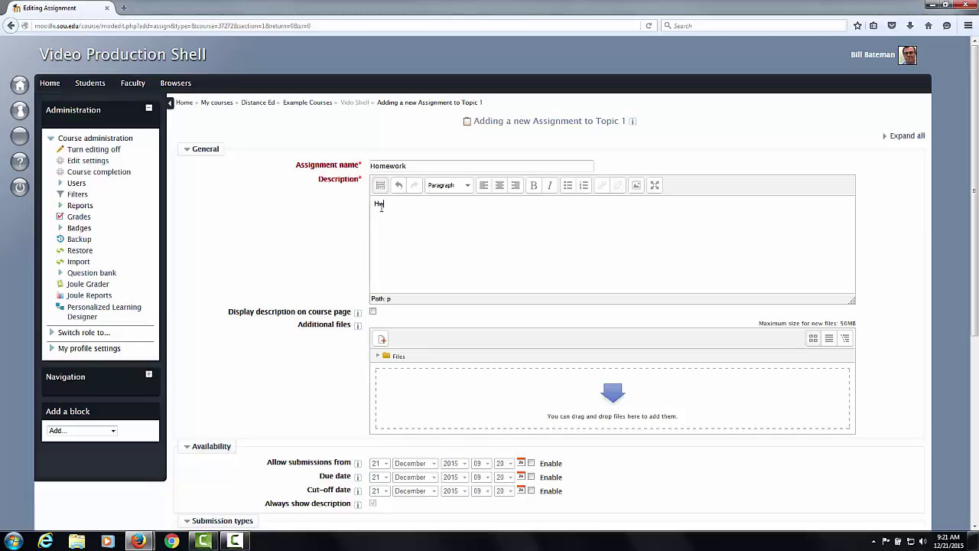
{"action": "left_click", "coordinate": [373, 312]}
Assign the assignment to the Homework (25%) grade category, then save it and return to the course.
{"action": "scroll", "coordinate": [323, 364], "scroll_direction": "down", "scroll_amount": 2}
{"action": "scroll", "coordinate": [322, 363], "scroll_direction": "down", "scroll_amount": 4}
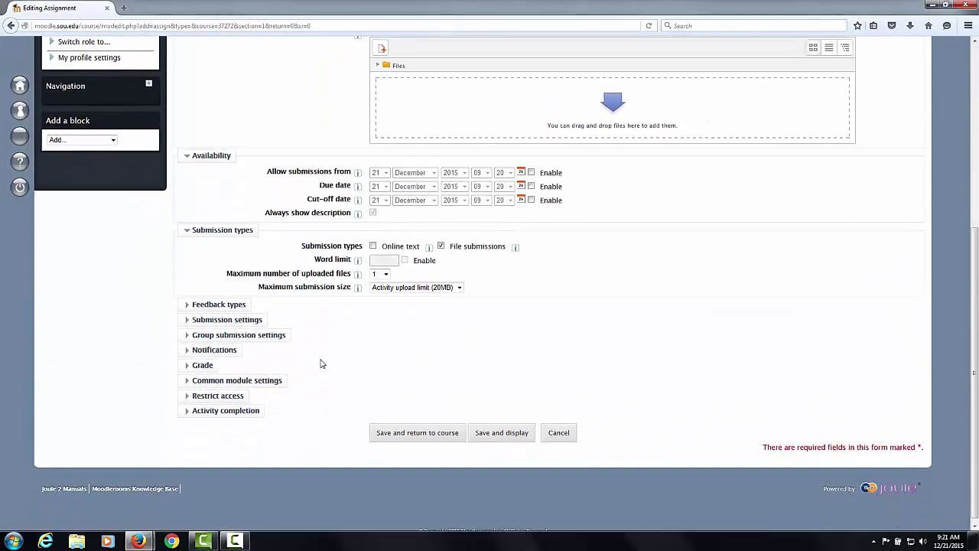
{"action": "left_click", "coordinate": [188, 368]}
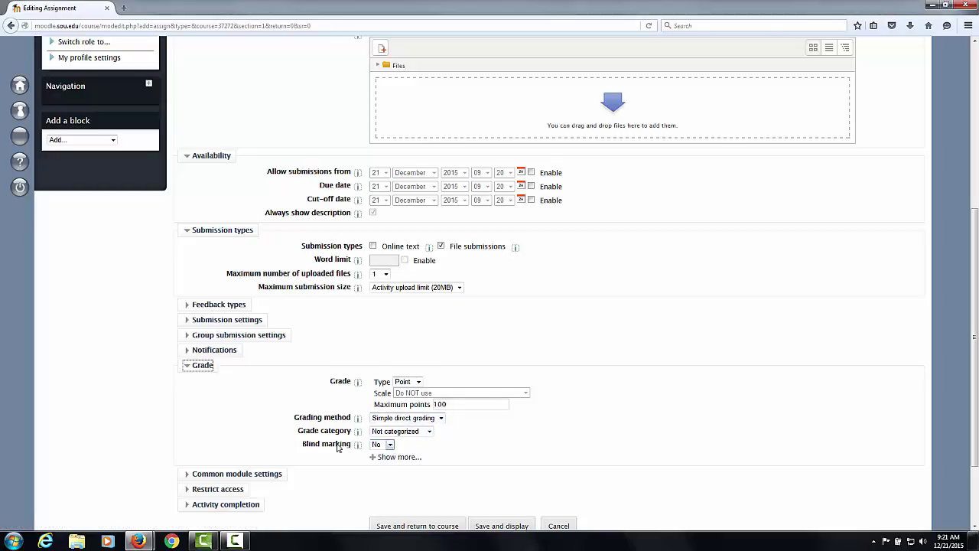
{"action": "left_click", "coordinate": [430, 433]}
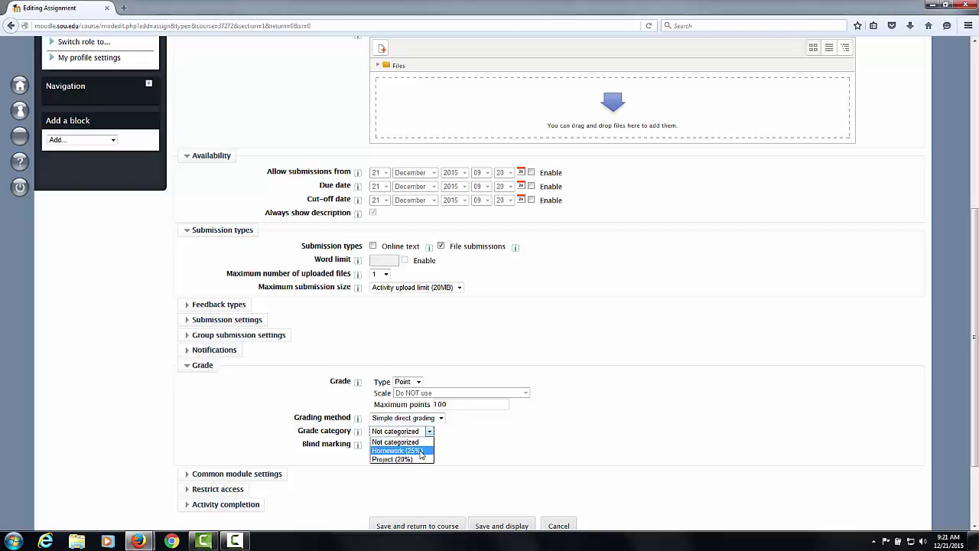
{"action": "left_click", "coordinate": [420, 452]}
{"action": "scroll", "coordinate": [421, 470], "scroll_direction": "down", "scroll_amount": 2}
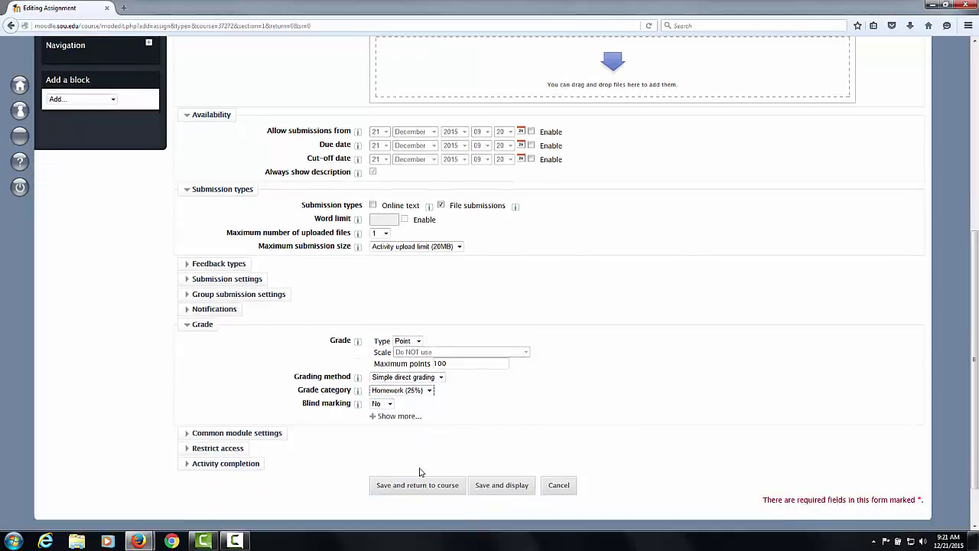
{"action": "left_click", "coordinate": [419, 475]}
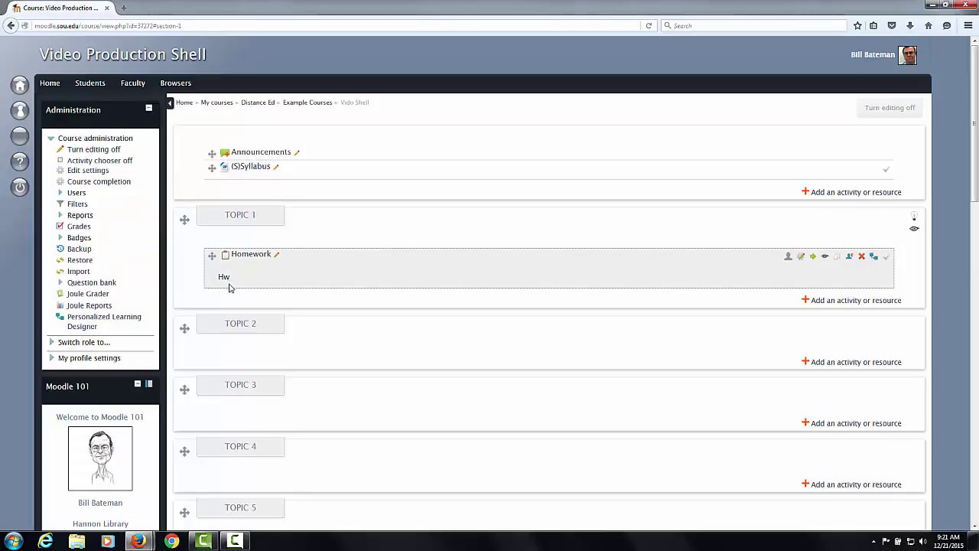
Add a manual grade item named "Project" with a maximum grade of 50 in the gradebook setup.
{"action": "left_click", "coordinate": [74, 229]}
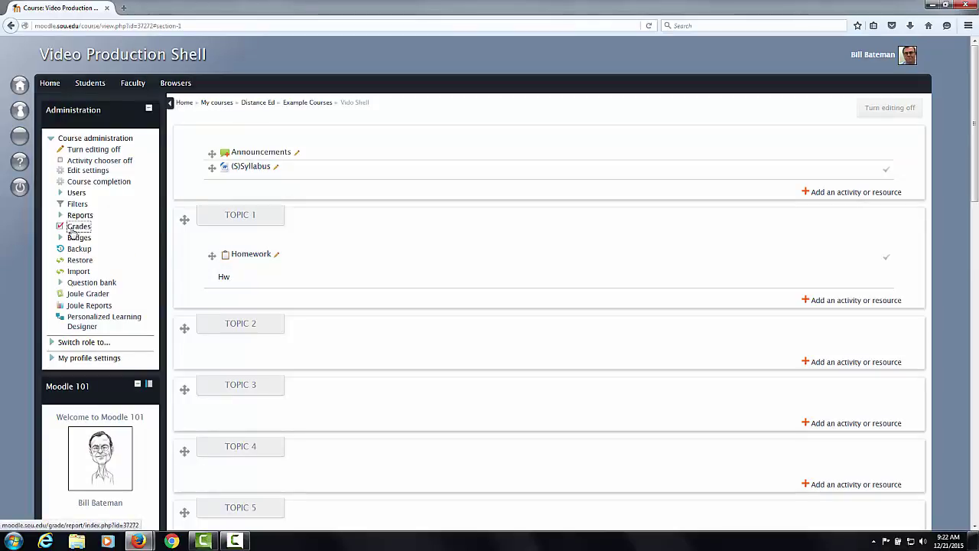
{"action": "left_click", "coordinate": [502, 146]}
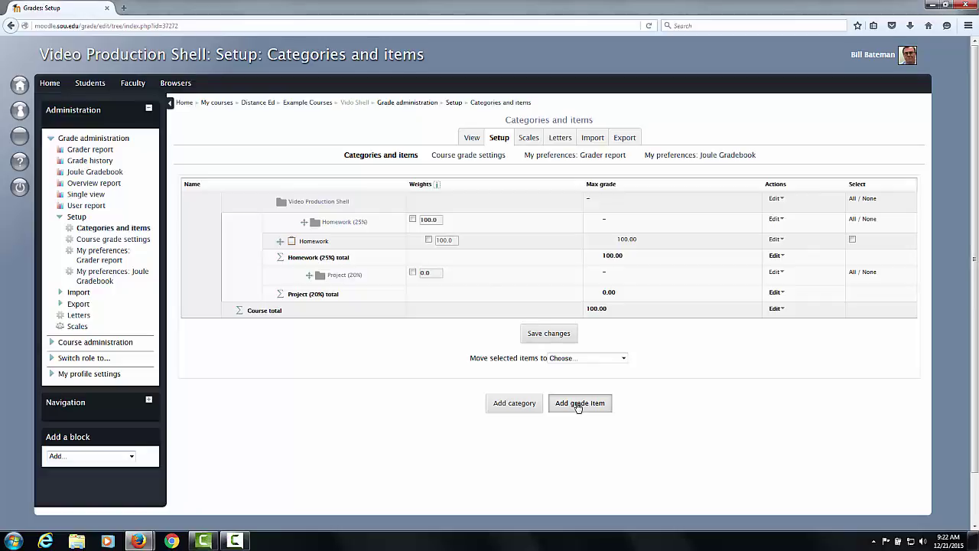
{"action": "left_click", "coordinate": [578, 406]}
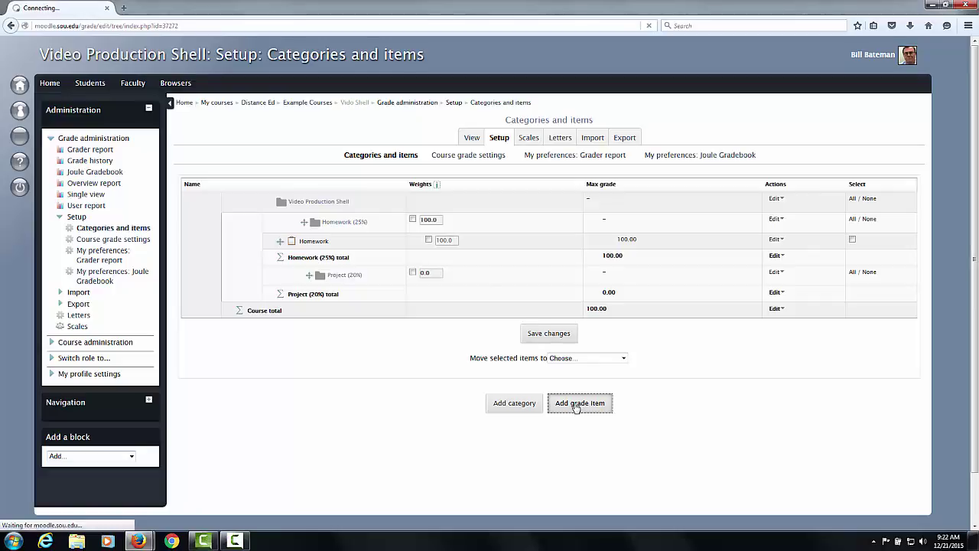
{"action": "left_click", "coordinate": [390, 146]}
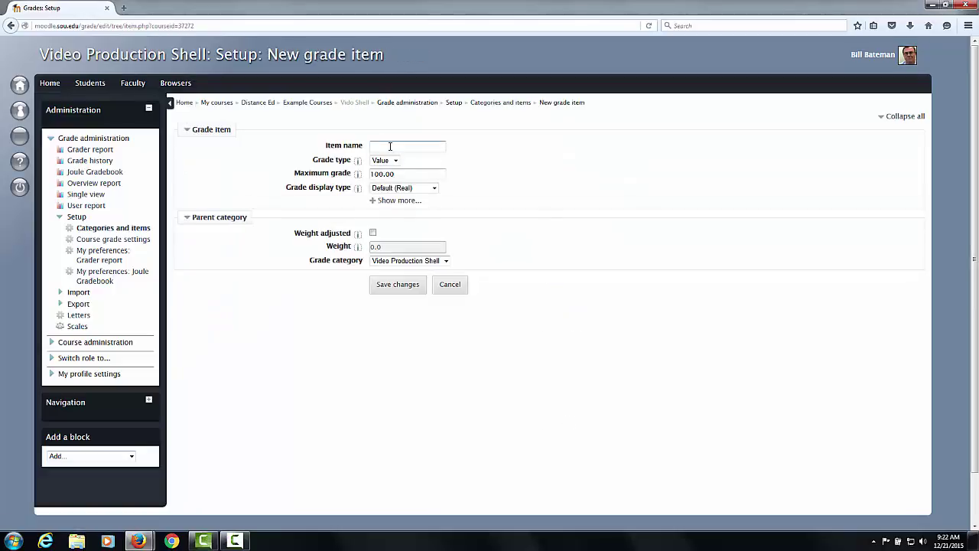
{"action": "type", "text": "Project"}
{"action": "left_click", "coordinate": [409, 174]}
{"action": "left_click_drag", "start_coordinate": [407, 175], "coordinate": [362, 172]}
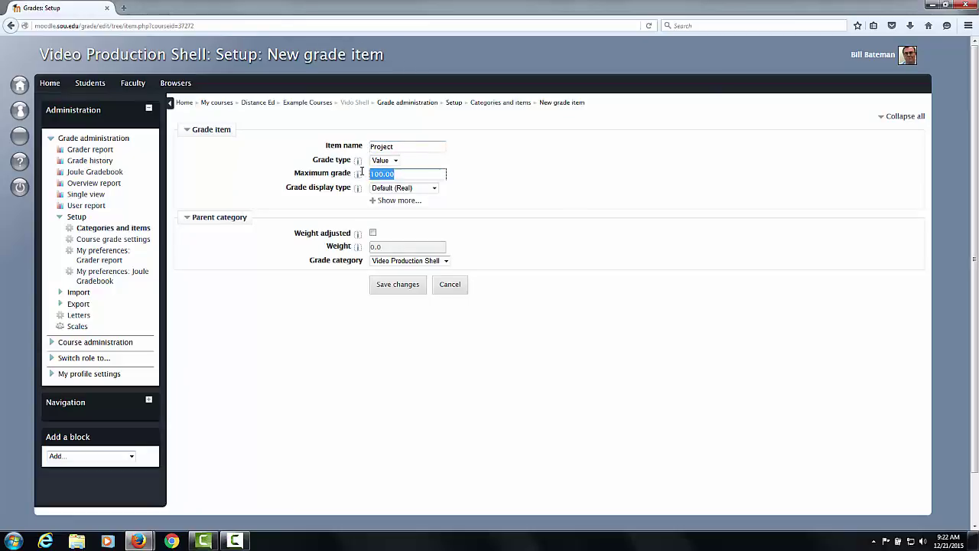
{"action": "type", "text": "50"}
{"action": "left_click", "coordinate": [394, 291]}
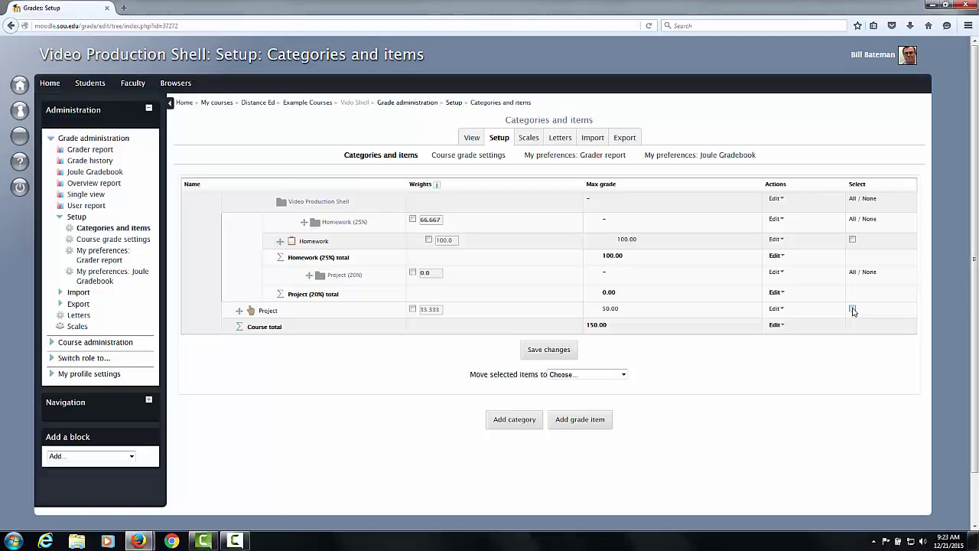
Move the Project grade item into the Project (20%) category.
{"action": "left_click", "coordinate": [854, 309]}
{"action": "left_click", "coordinate": [624, 375]}
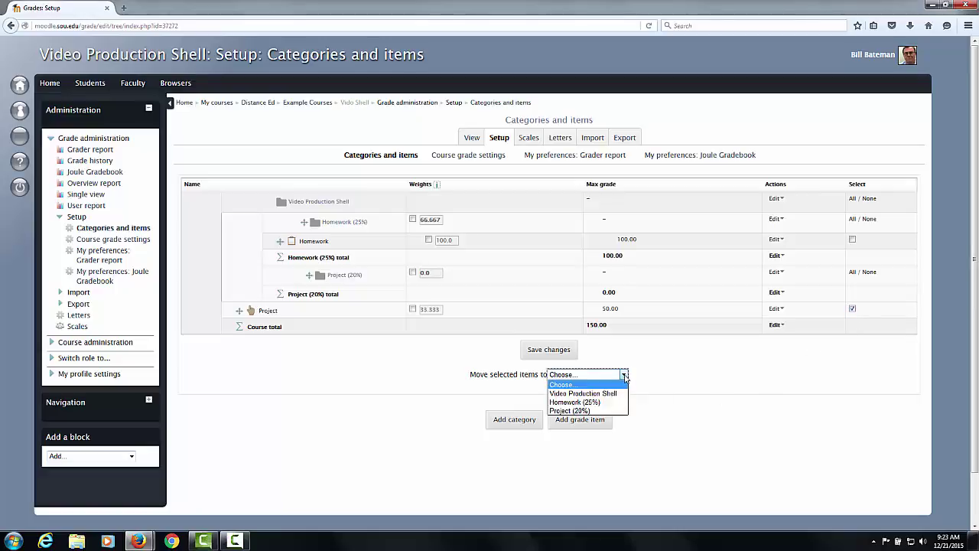
{"action": "left_click", "coordinate": [585, 411]}
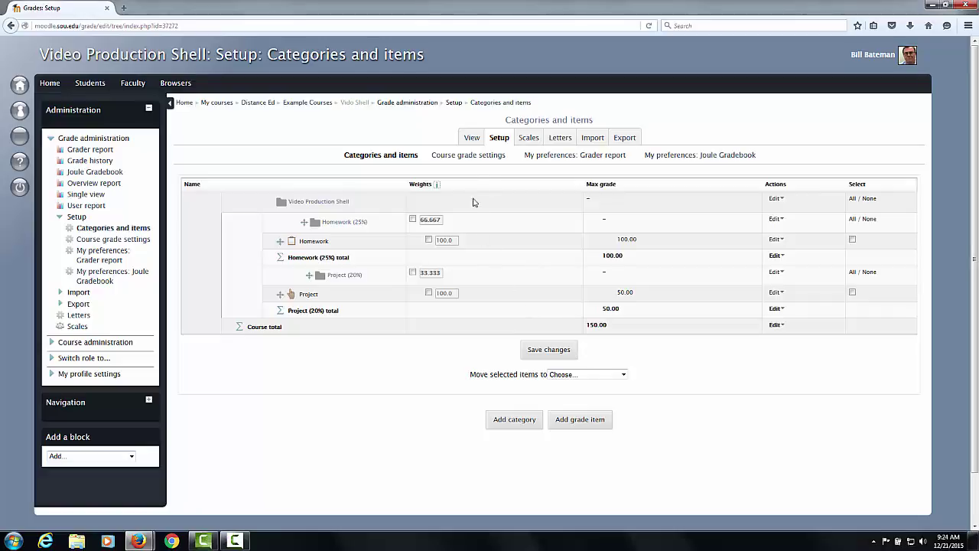
View the gradebook's user report for the Student4 test account and go back to the Vido Shell course page.
{"action": "left_click", "coordinate": [472, 144]}
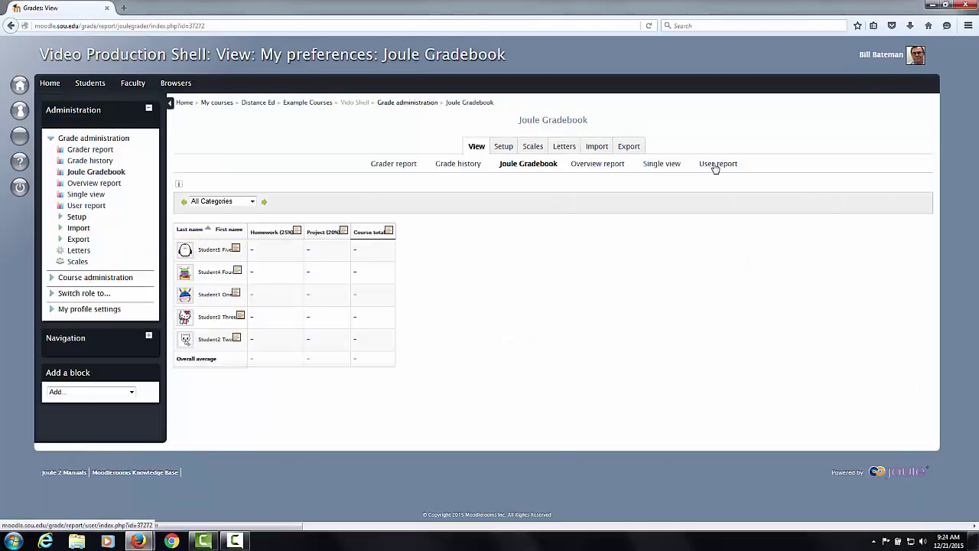
{"action": "left_click", "coordinate": [716, 164]}
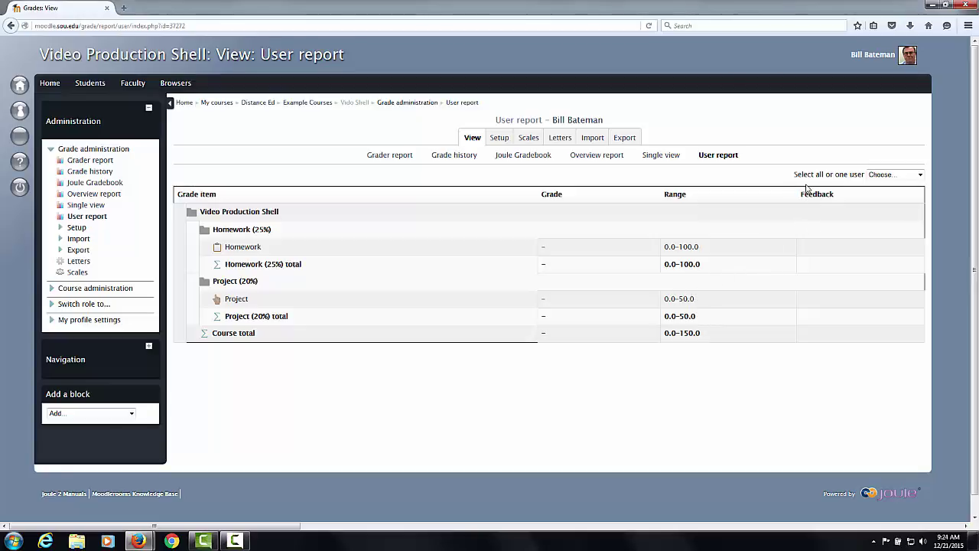
{"action": "left_click", "coordinate": [922, 175]}
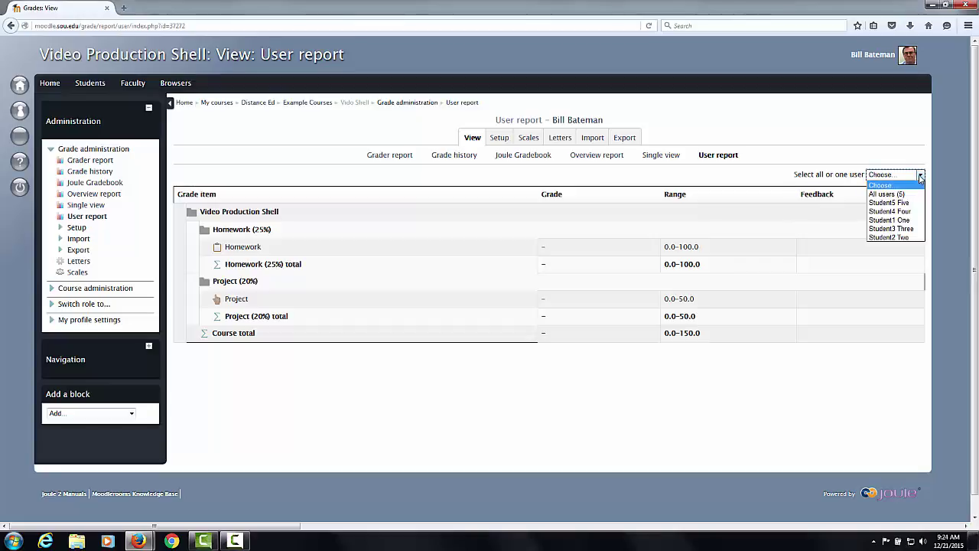
{"action": "left_click", "coordinate": [892, 212]}
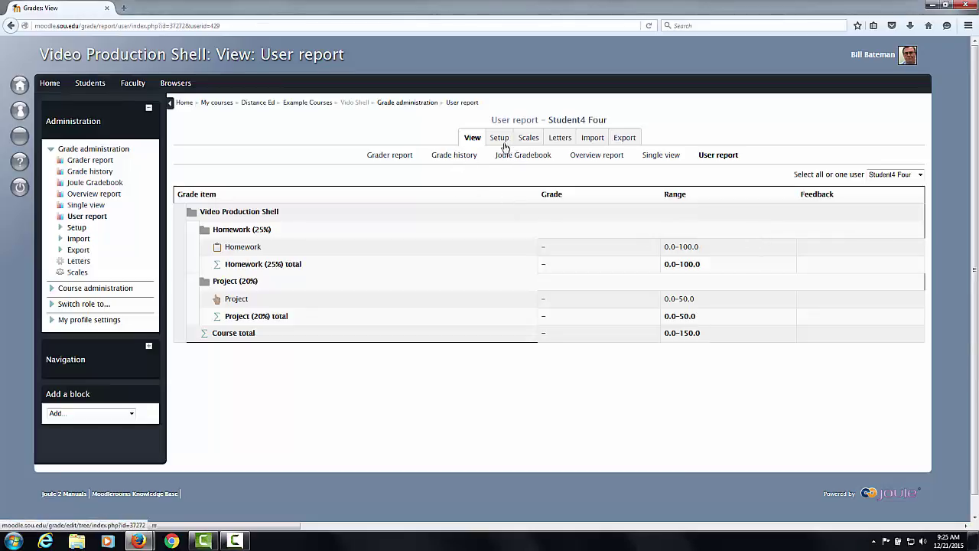
{"action": "left_click", "coordinate": [354, 102]}
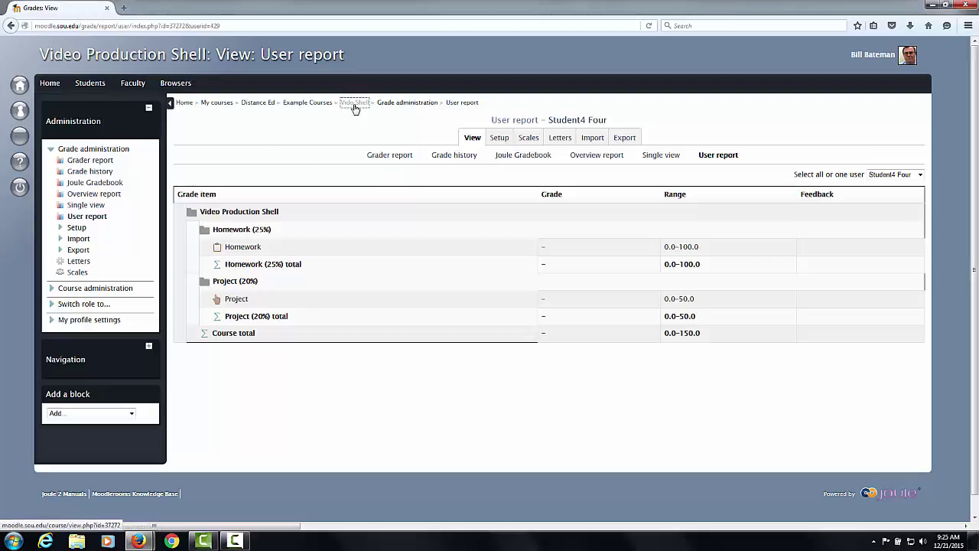